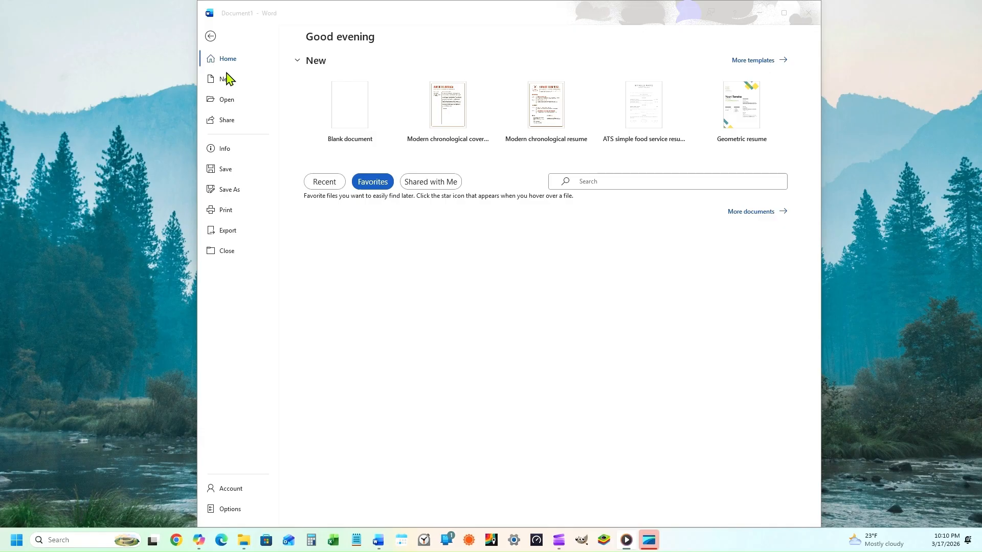
Step: Search templates for 'cover letter' and create a new document from Modern chronological cover letter
left_click(225, 83)
left_click(225, 84)
right_click(335, 341)
left_click(360, 375)
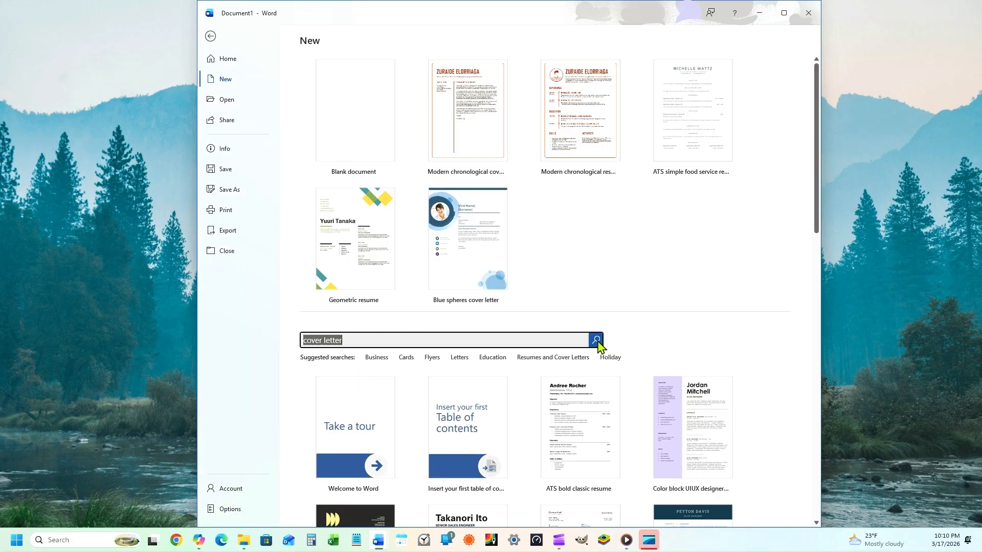
left_click(596, 340)
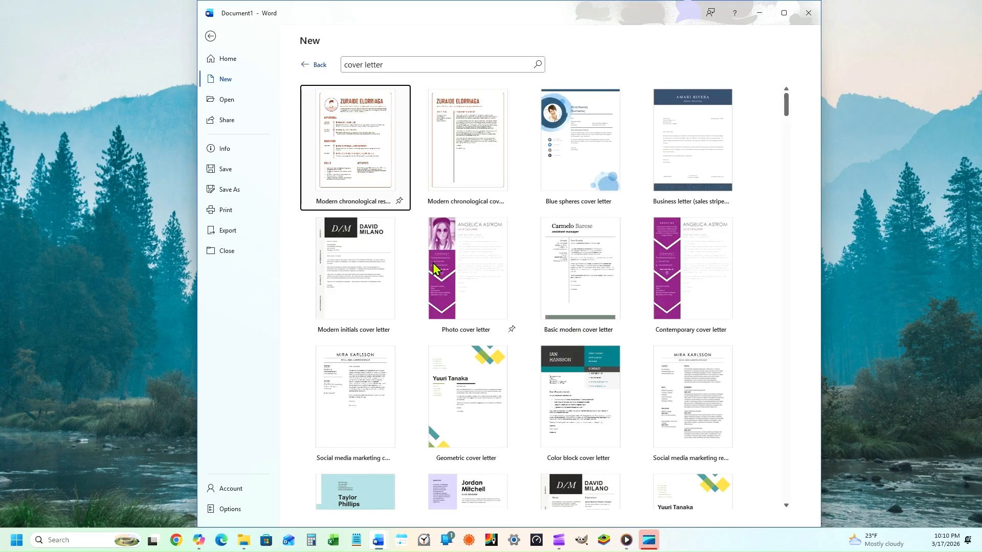
left_click(485, 172)
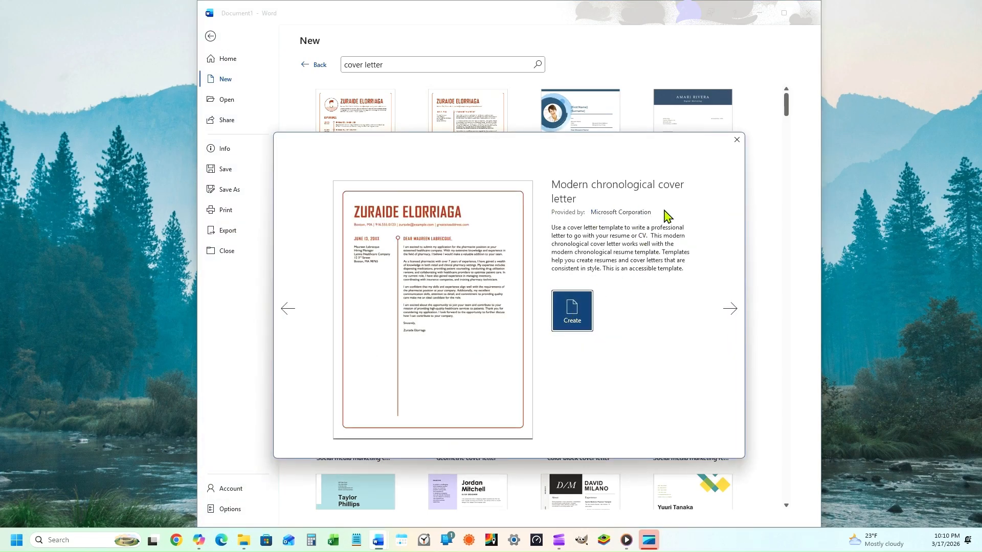
left_click(736, 139)
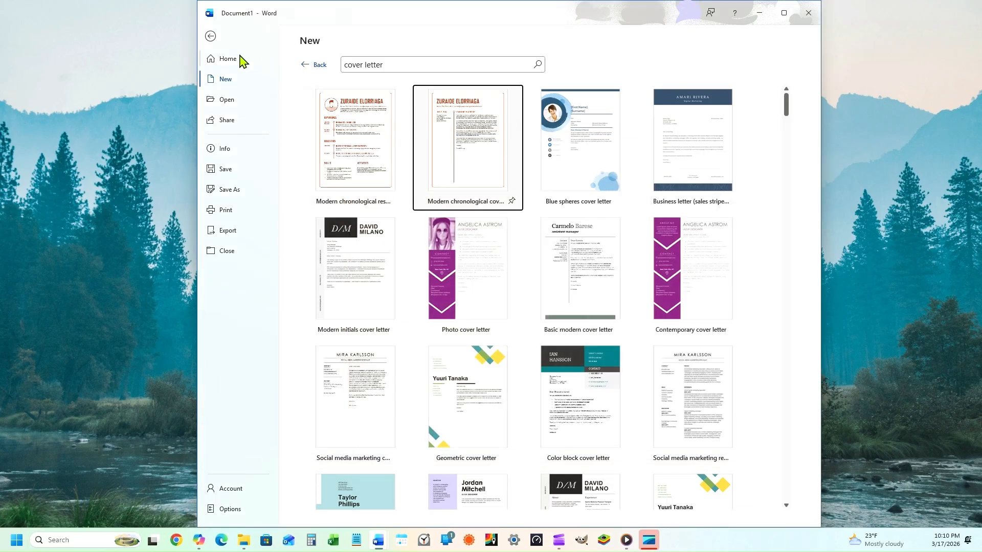
left_click(210, 36)
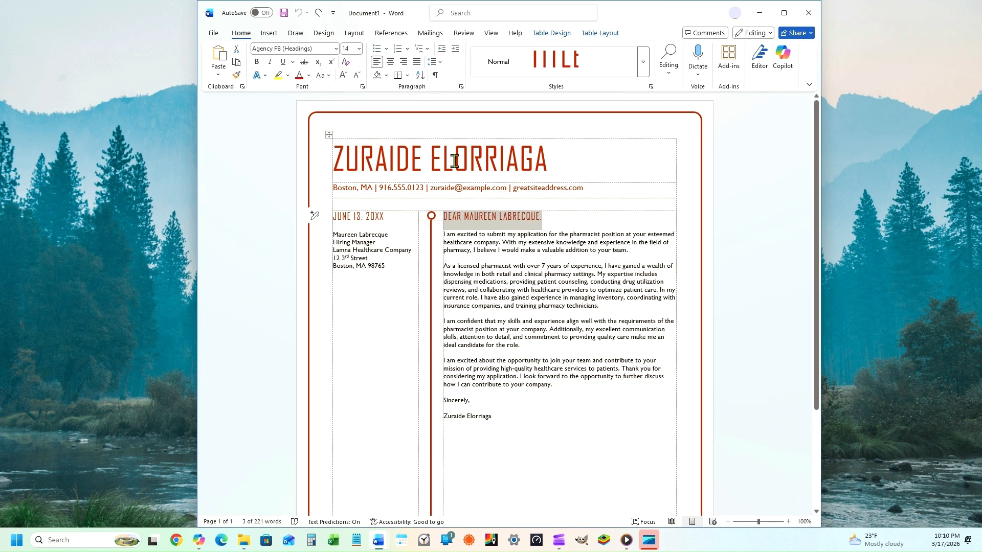
Step: Replace the name heading with the applicant's name, and the contact line's city, phone and e-mail
triple_click(367, 162)
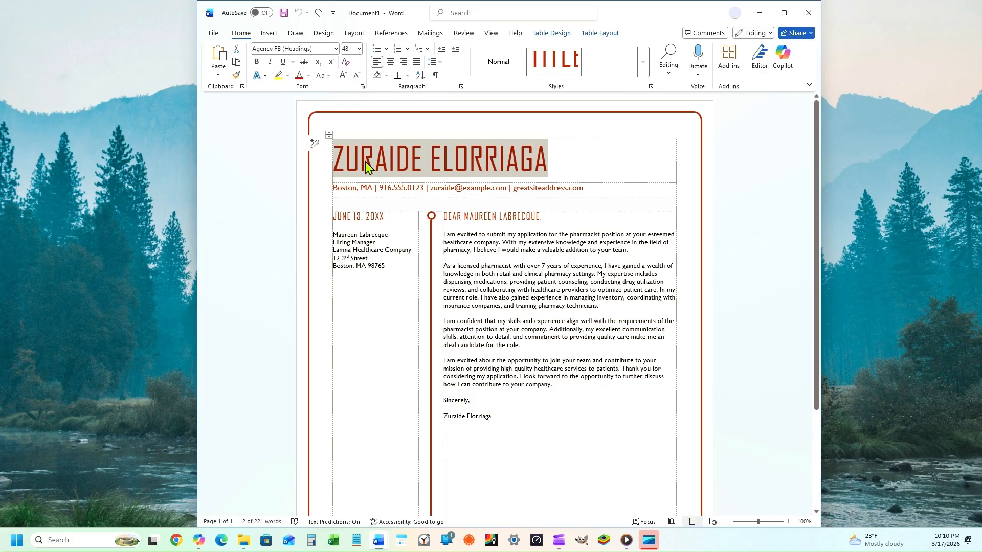
type("JO")
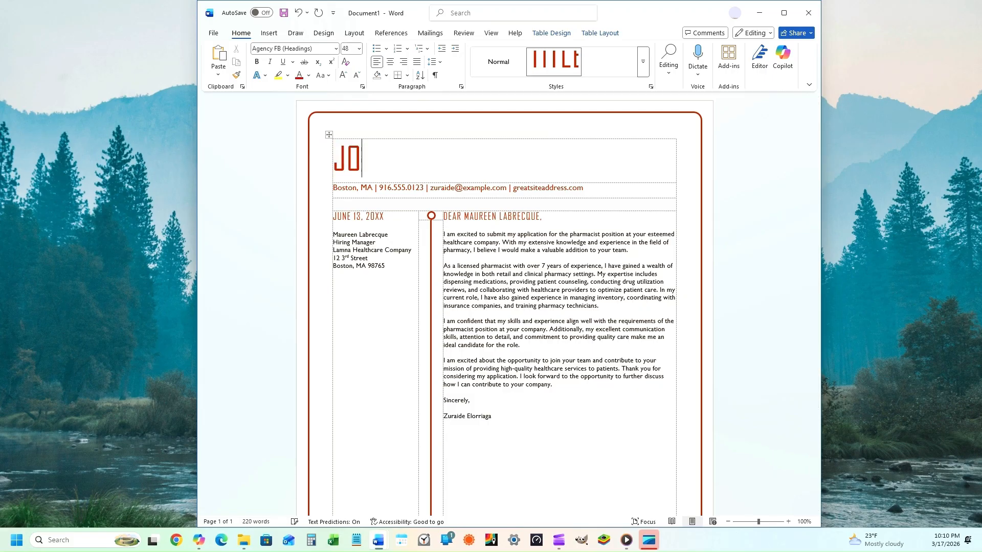
type("NATHON")
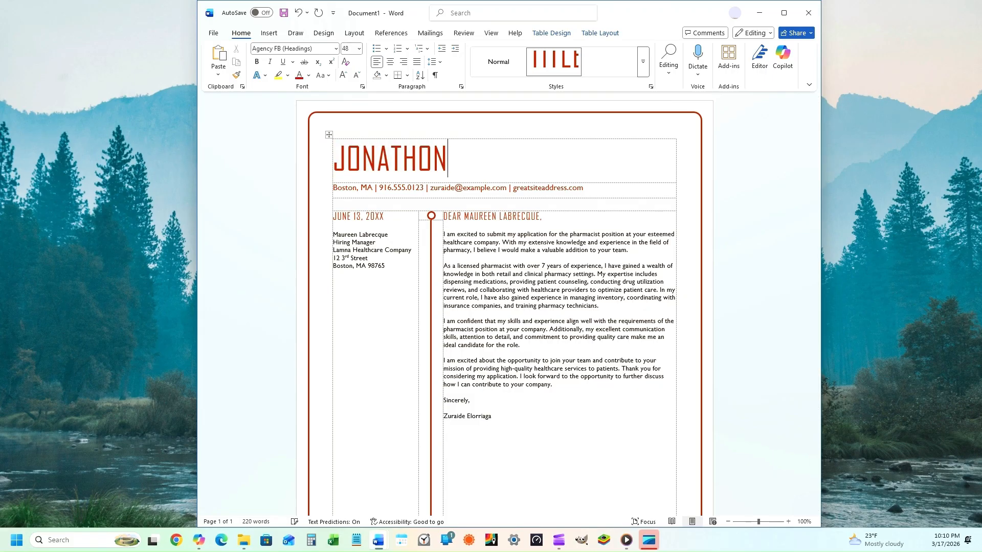
type(" DOE")
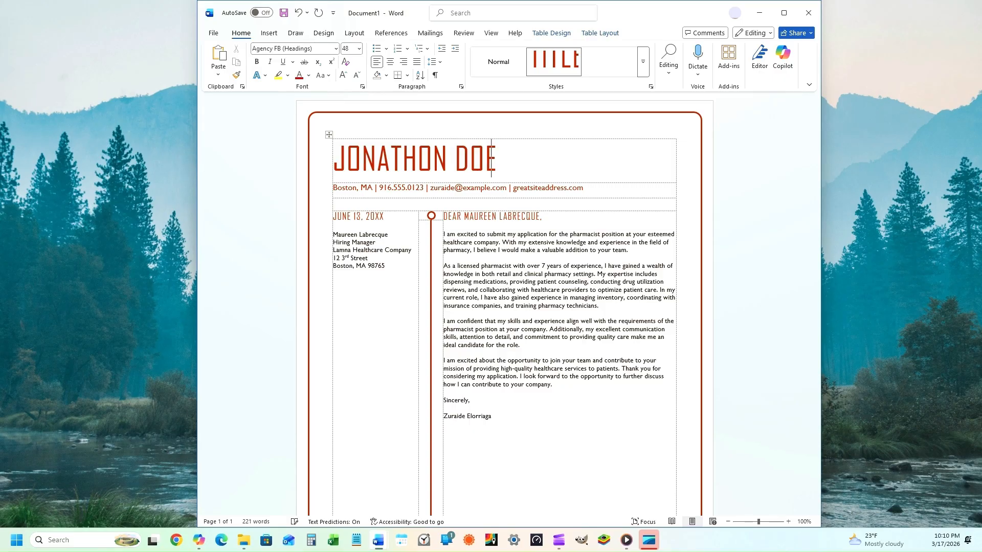
left_click(347, 190)
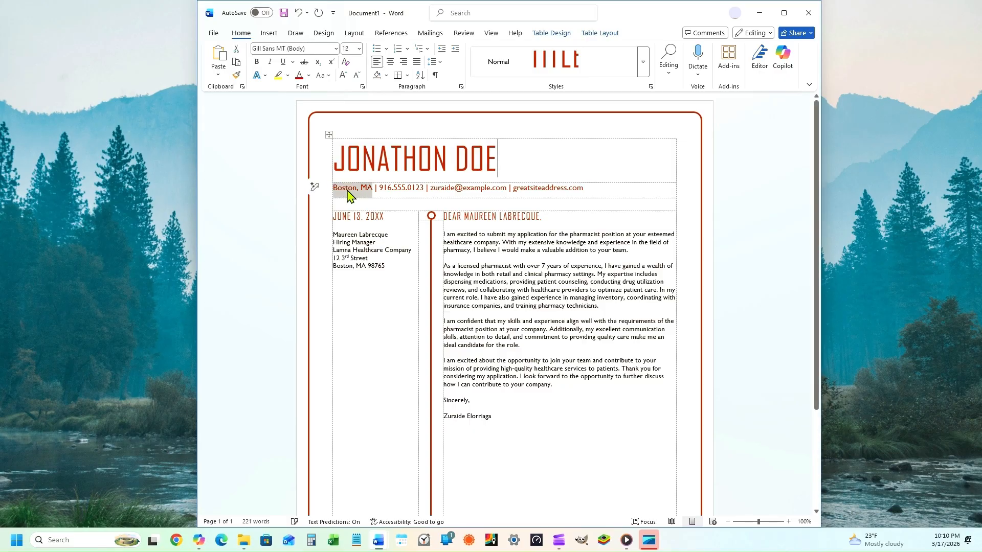
type("Detroit")
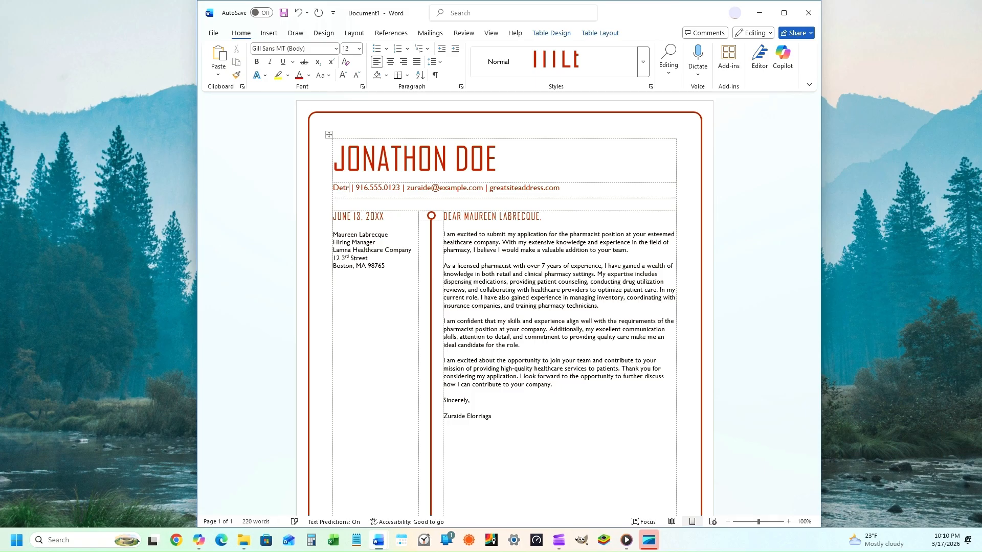
type(" MI")
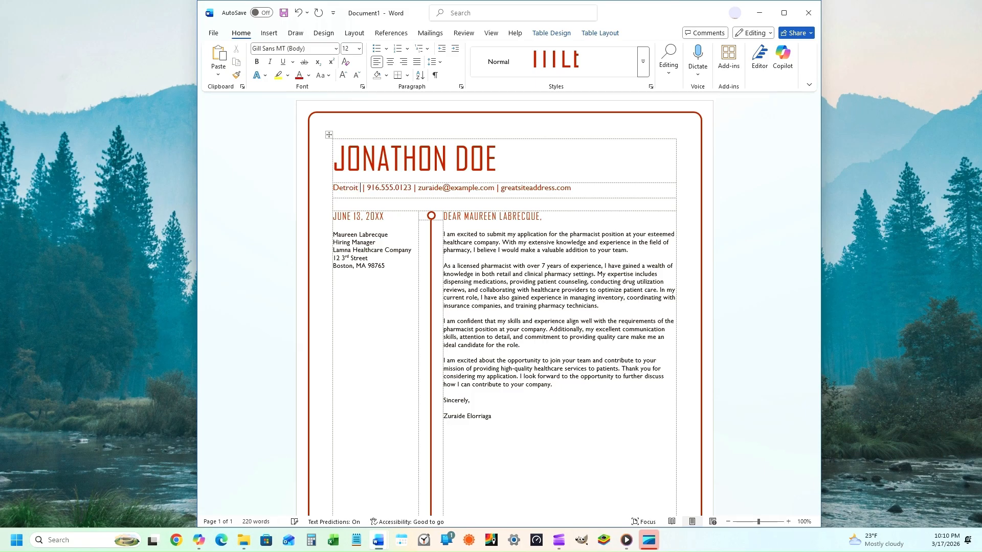
double_click(387, 190)
type("555")
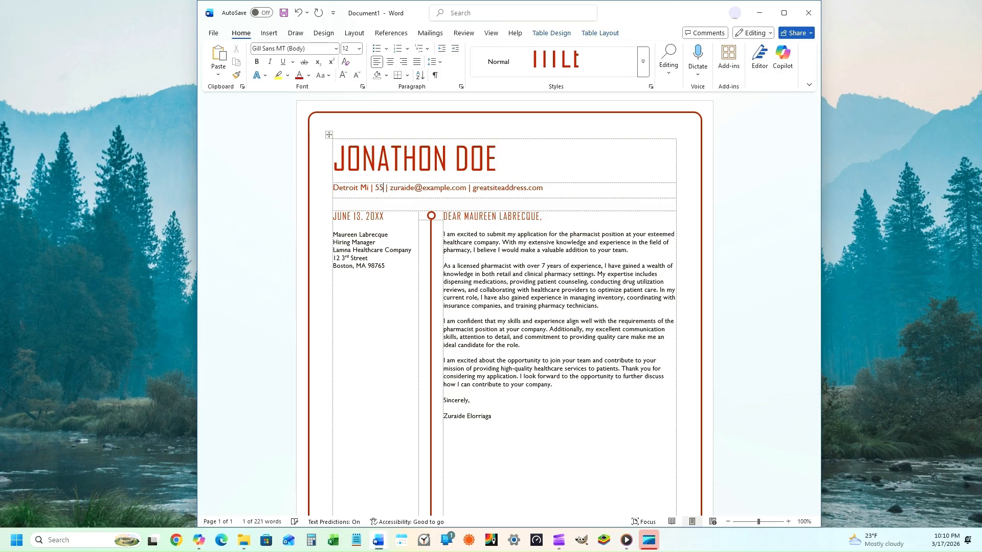
type(" 123 4567")
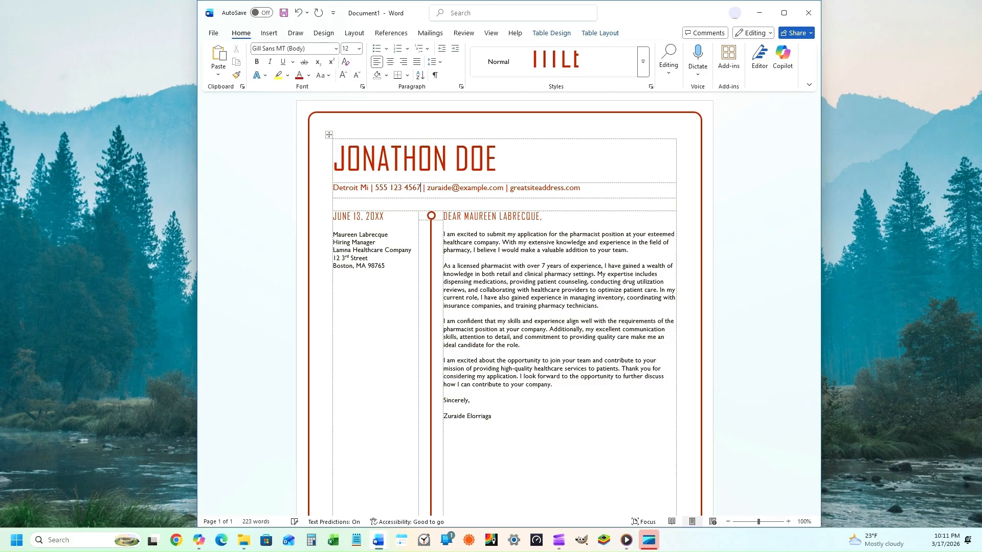
double_click(446, 187)
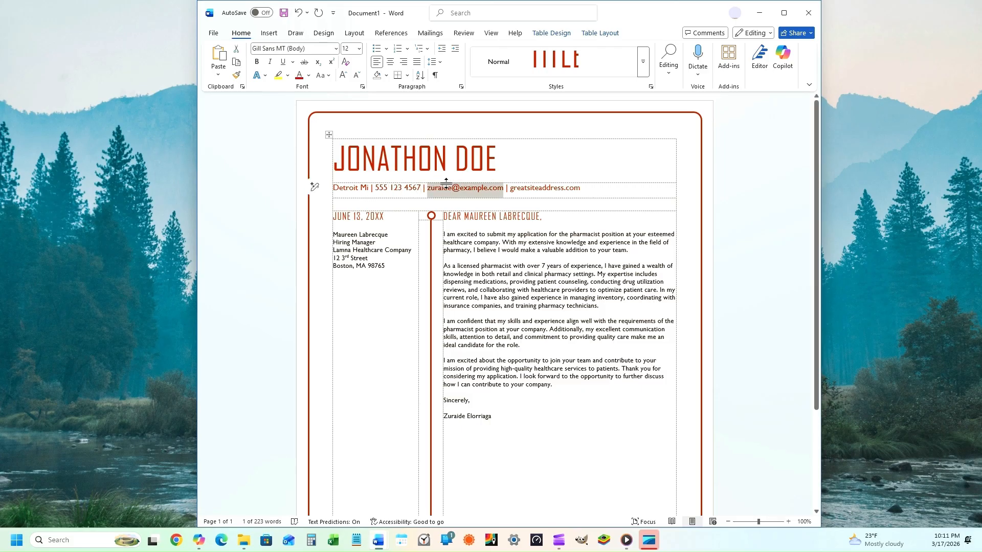
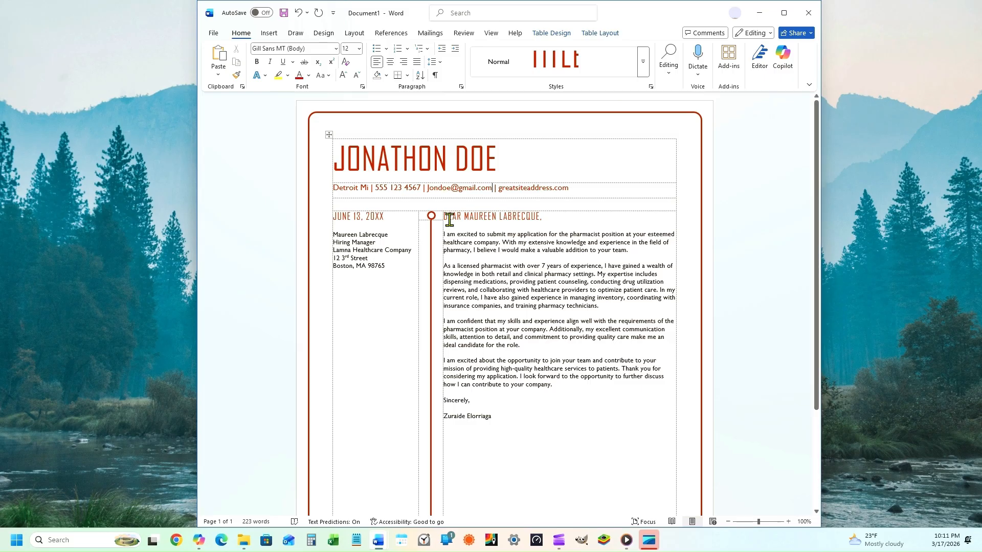
Step: Date the letter MARCH 17 2026 and enter the recipient's name with the title Interview Specialist
triple_click(358, 218)
type("MARCH")
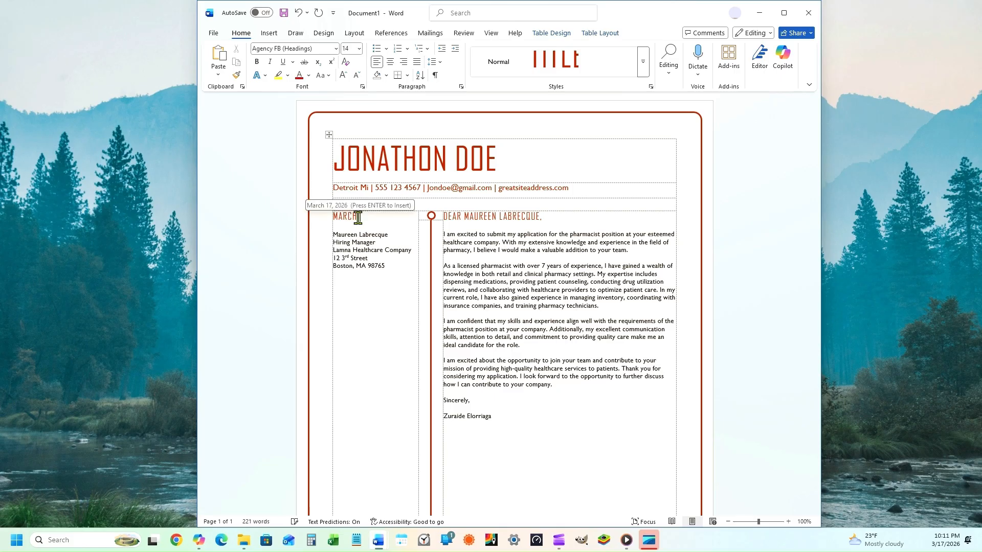
type(" 17 2026")
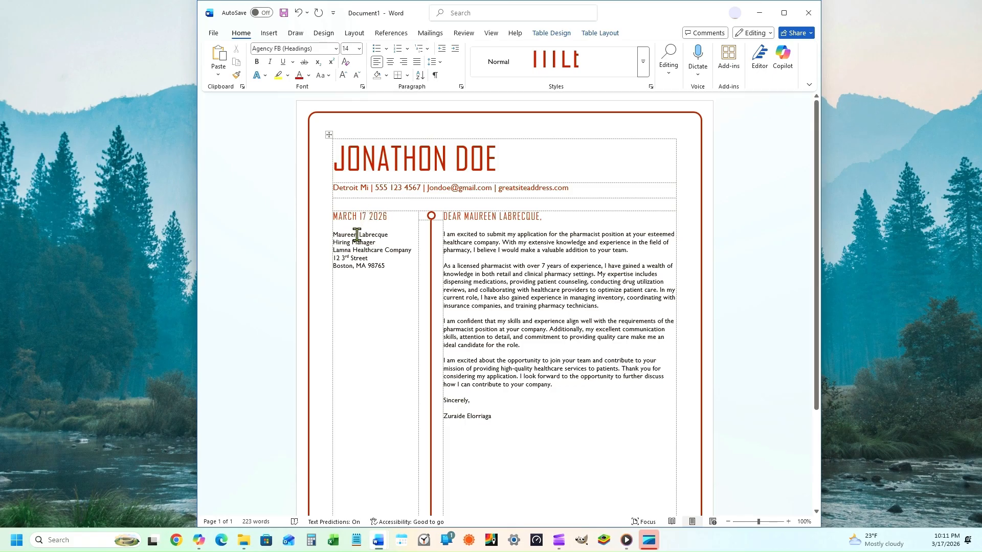
triple_click(358, 237)
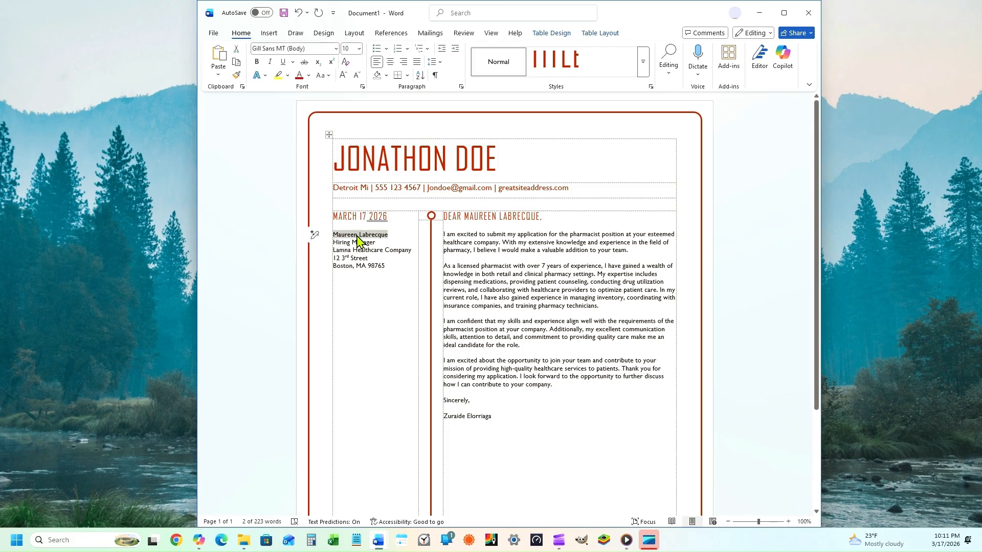
type("Joseph Employer")
triple_click(357, 243)
type("Interview Specialist")
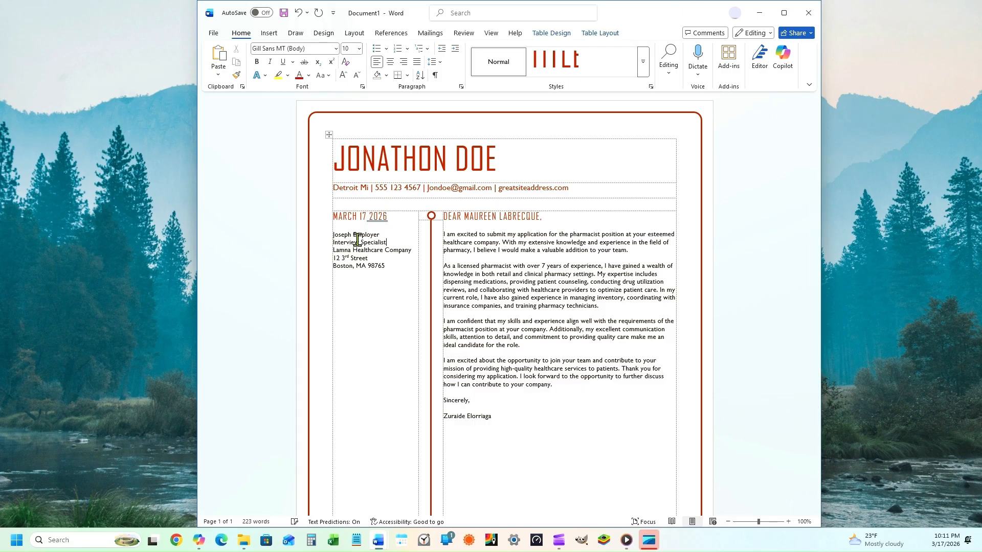
Step: Change the recipient company to Acme Accounting Firm and enter its Detroit street address and zip code
triple_click(358, 250)
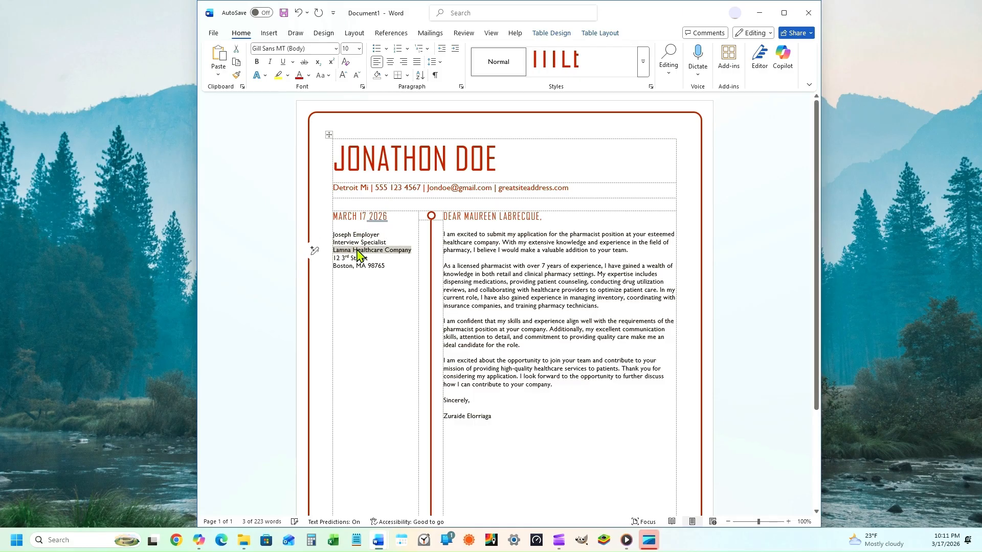
type("Acme Accounting Firm")
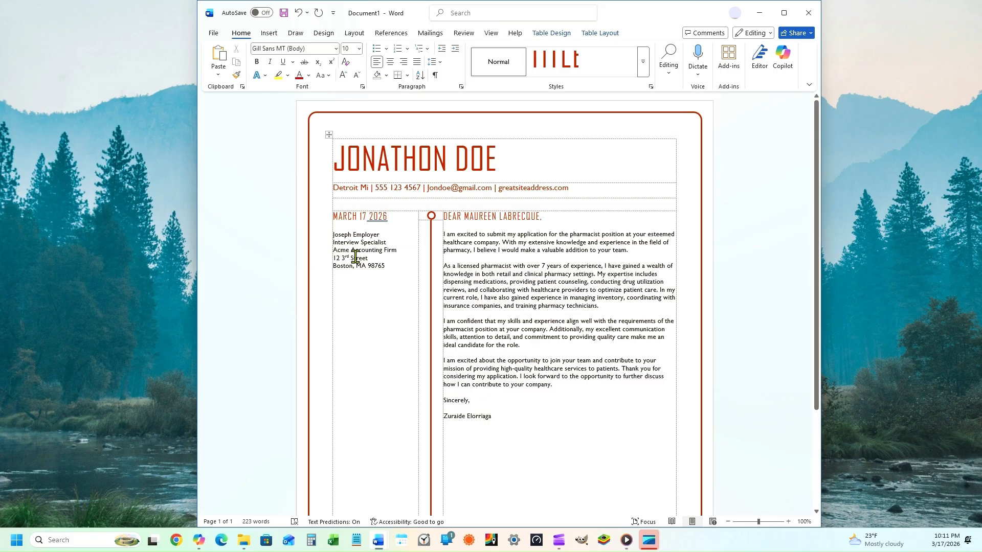
triple_click(360, 258)
type("345 Forever Road")
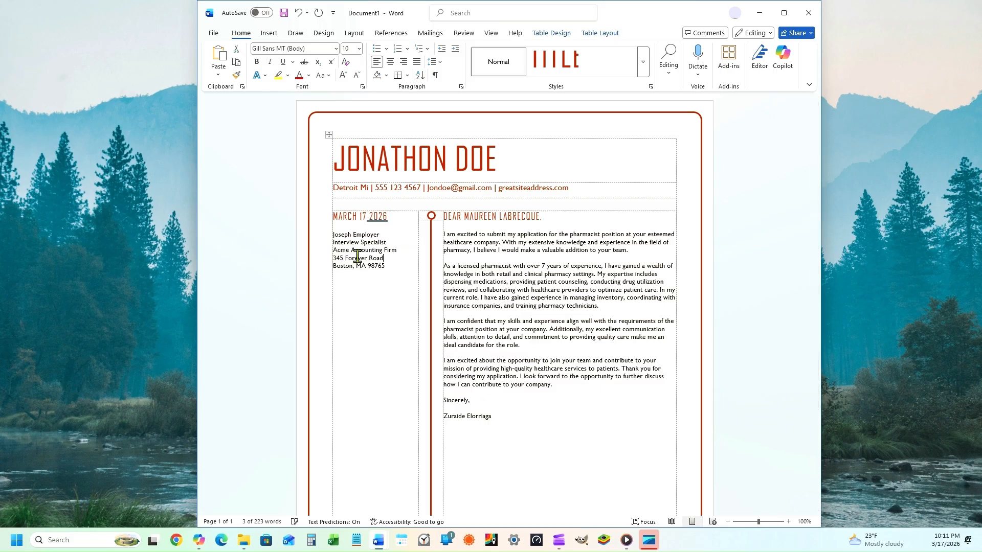
triple_click(364, 267)
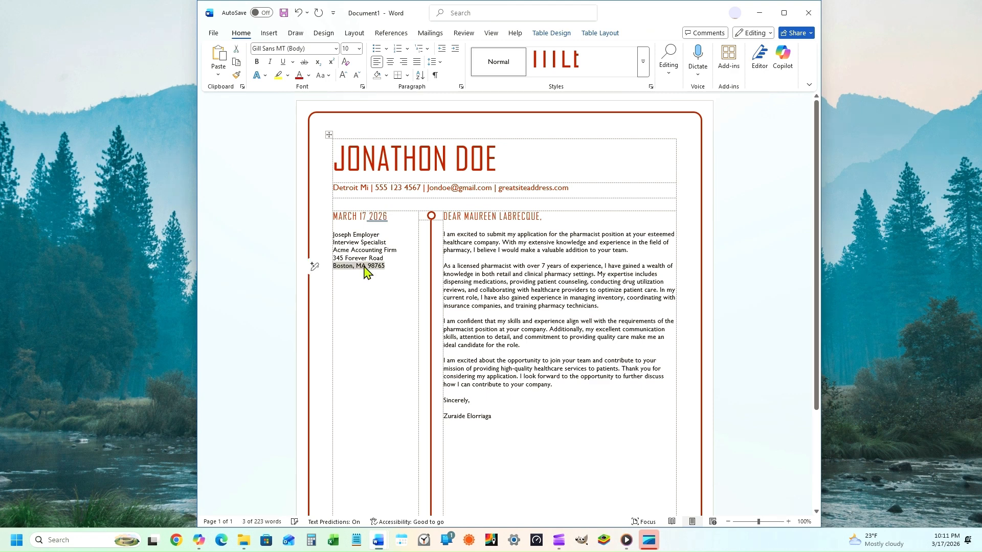
type("Detroit, MI. 48213")
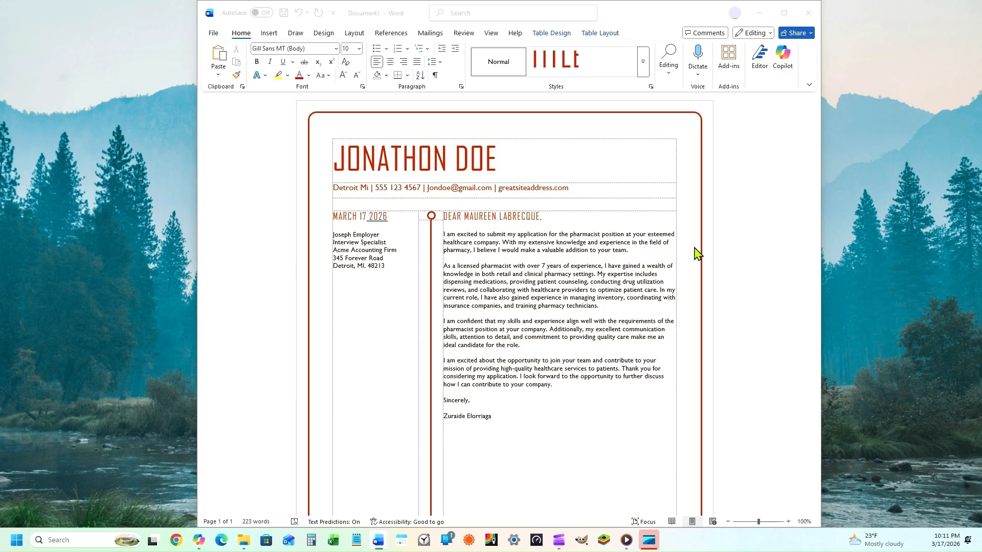
left_click(475, 217)
triple_click(490, 217)
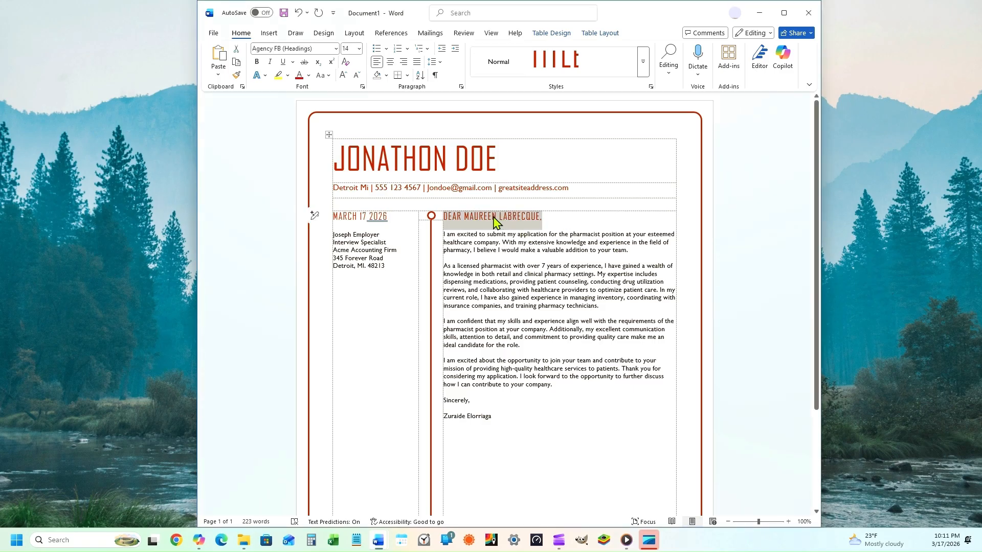
Step: Replace the salutation with the pasted greeting to the employer, followed by a blank line
type("DEAR MR. EMPLOYER,")
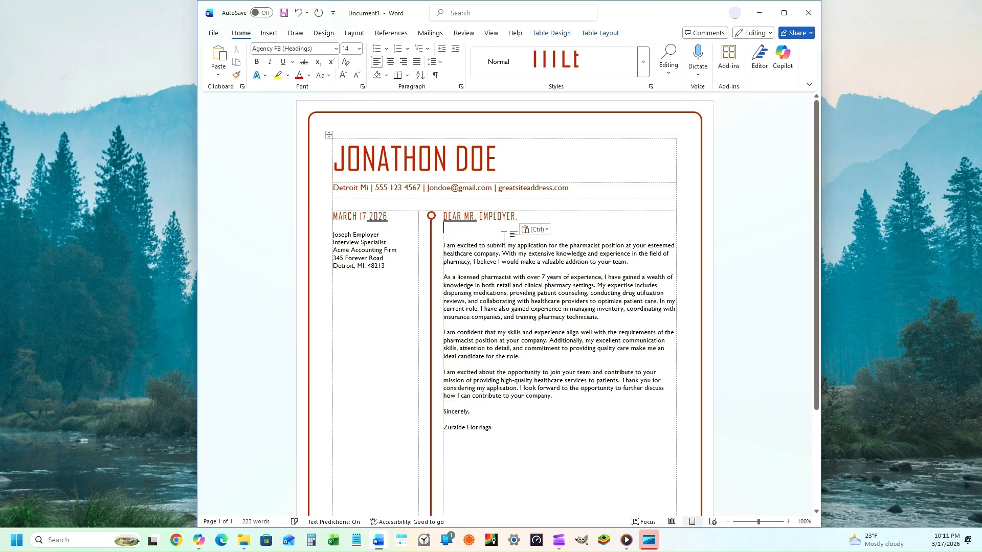
key("Delete")
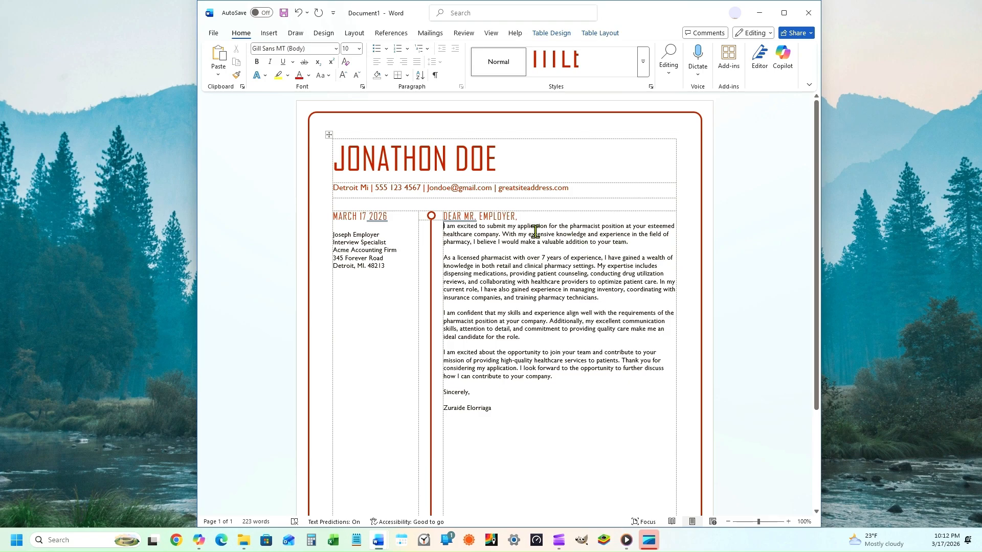
left_click(527, 217)
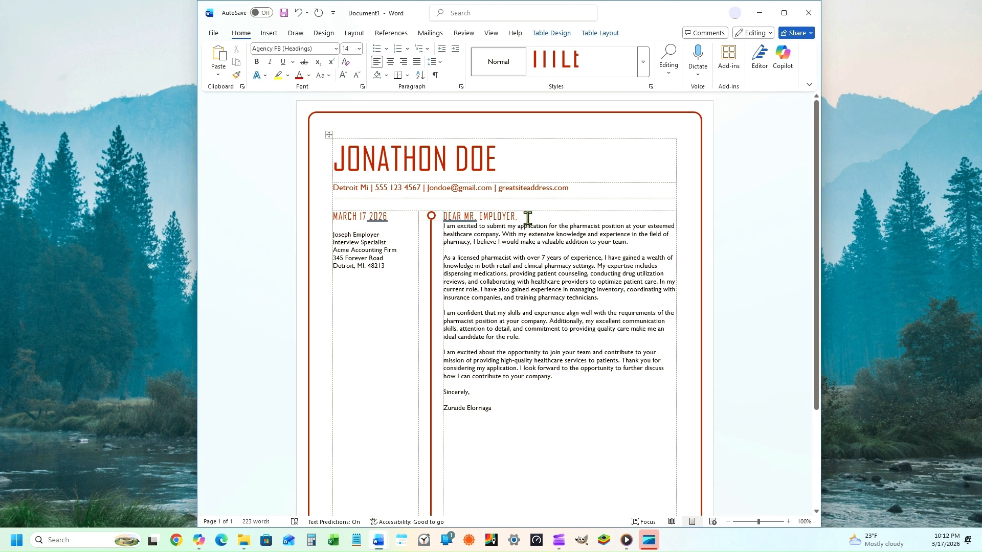
key("Return")
Step: Replace the old body with an Administrative Assistant application paragraph and delete the old sign-off
triple_click(500, 251)
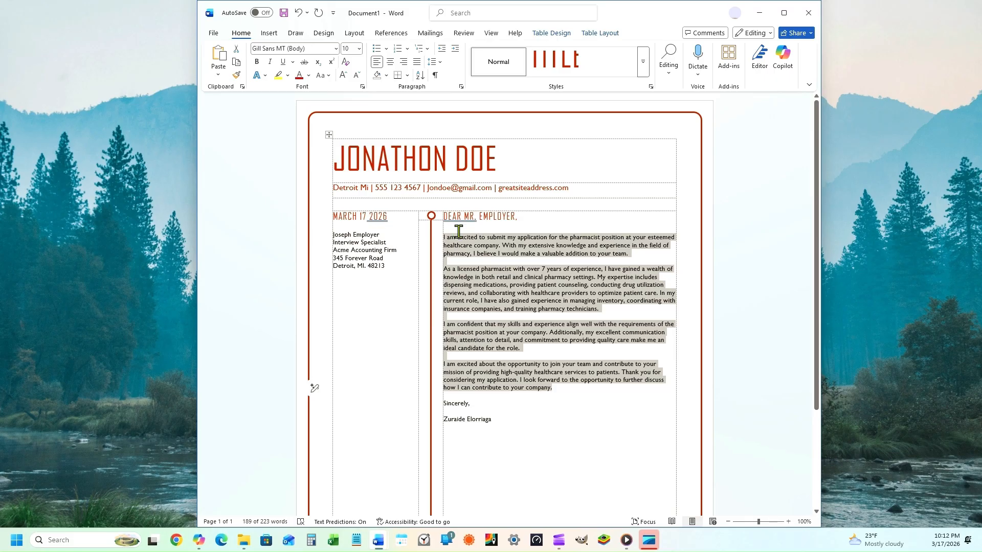
type("I am writing to apply for the Administrative Assistant position listed on your company careers page. With more than five years of experience supporting office operations and managing daily administrative tasks, I believe I would be a strong fit for your team.")
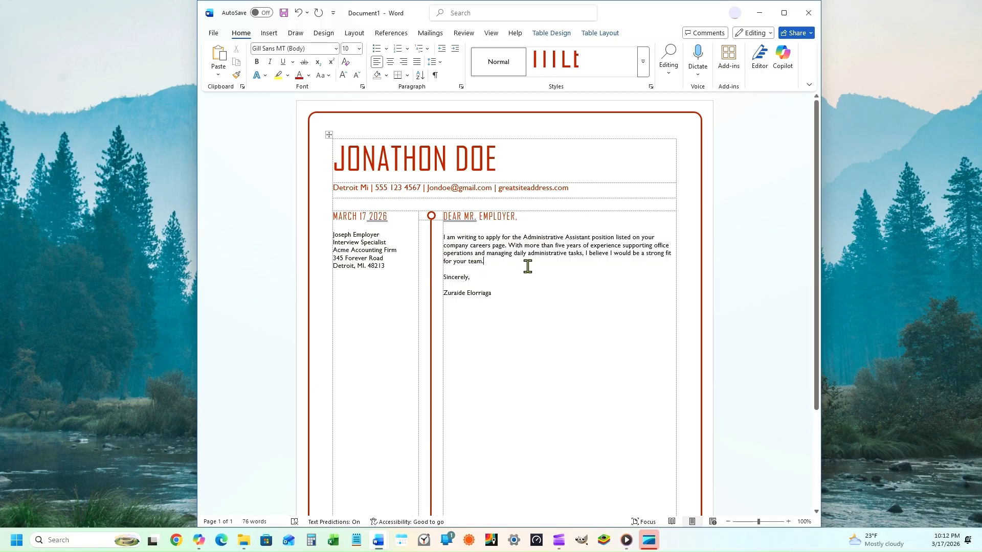
key("Return")
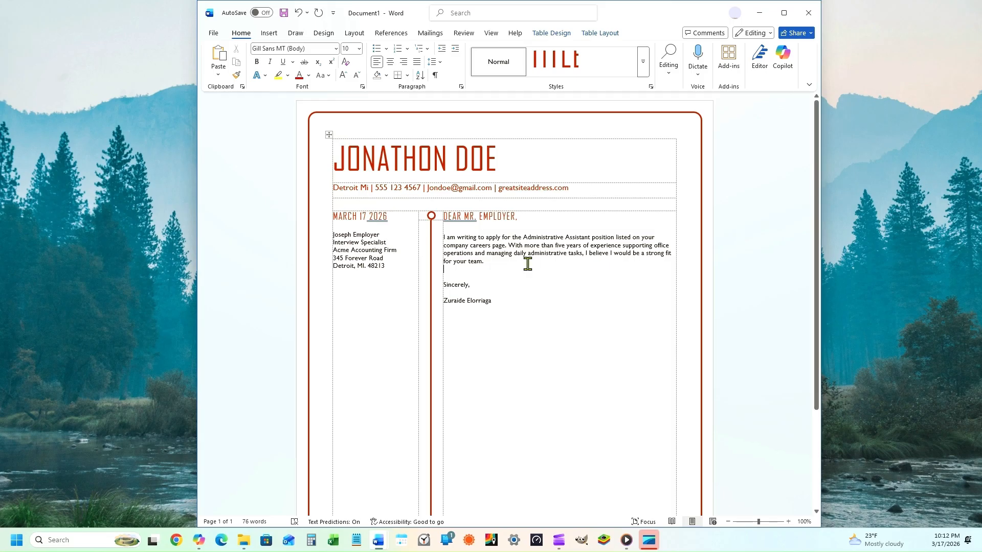
left_click_drag(498, 300, 461, 285)
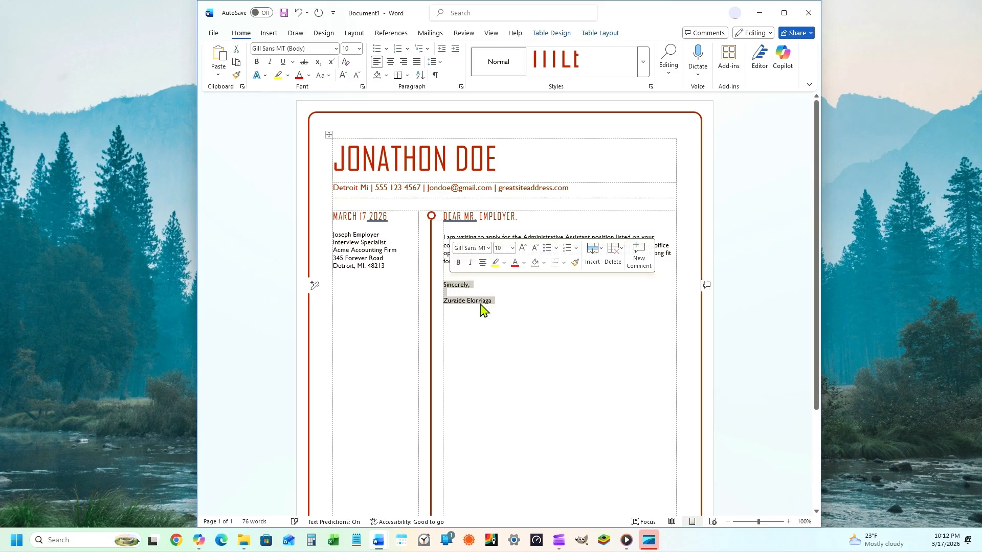
key("Delete")
left_click(505, 263)
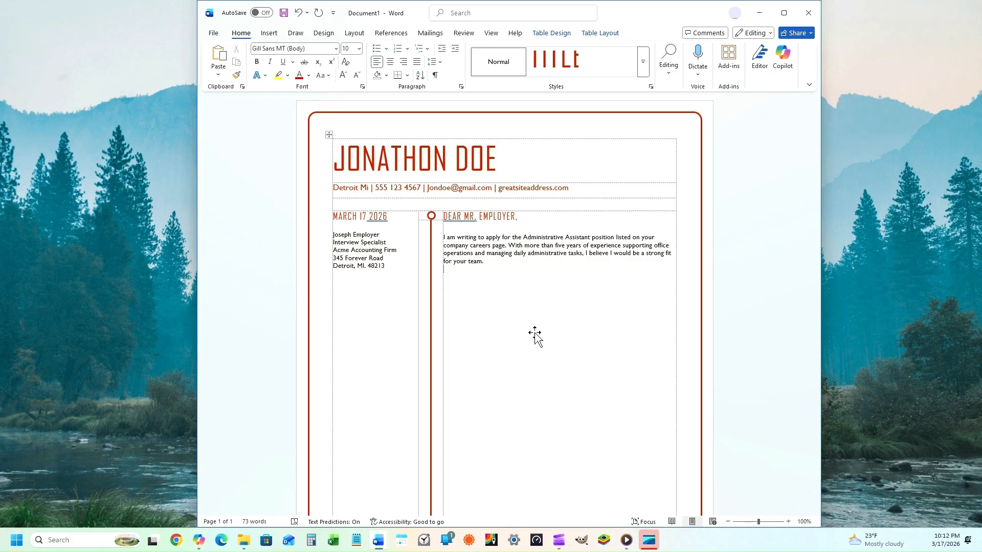
Step: Write paragraphs on managing scheduling at Westlake Office Solutions and a 20 percent efficiency gain
type("In my previous role at Westlake Office Solutions, I managed scheduling, coordinated meetings, prepared reports, and supported a team of eight staff members. I consistently maintained accurate records, improved filing systems, and helped streamline communication between departments.")
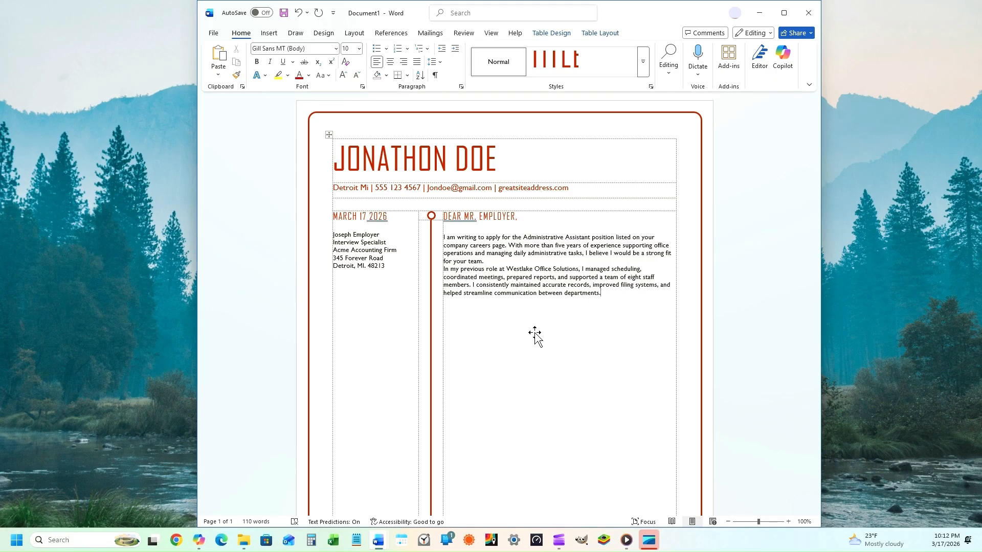
key("Return")
type("In that role, I improved document processing efficiency by 20 percent by reorganizing our digital filing system. This change reduced delays, improved accuracy, and helped the team complete tasks more efficiently.")
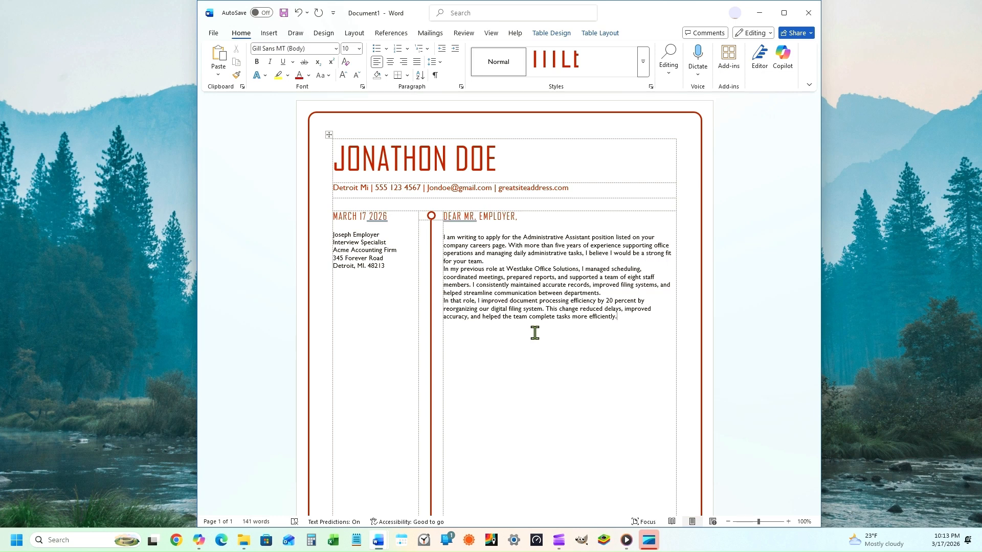
key("Return")
Step: Write paragraphs matching the posting's organizational requirements and praising the company's innovation and teamwork
type("Your job posting mentions the need for strong organizational skills, attention to detail, and the ability to manage multiple tasks at once. These are strengths I have developed throughout my career. I am comfortable working in fast paced environments, and I take pride in maintaining accuracy and professionalism in all of my work.")
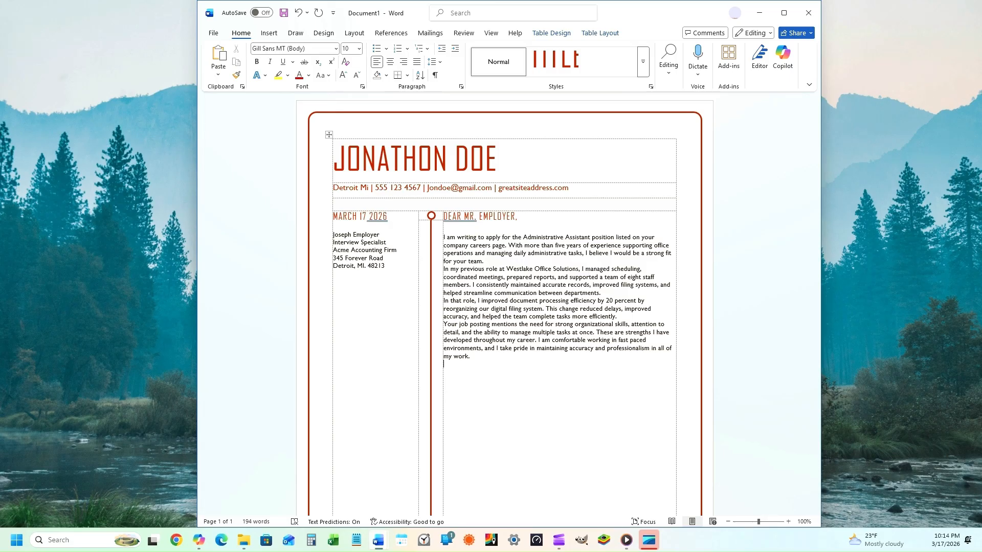
type("I am particularly interested in this position because your company values innovation and teamwork. I appreciate your commitment to supporting employees and creating a positive work environment.")
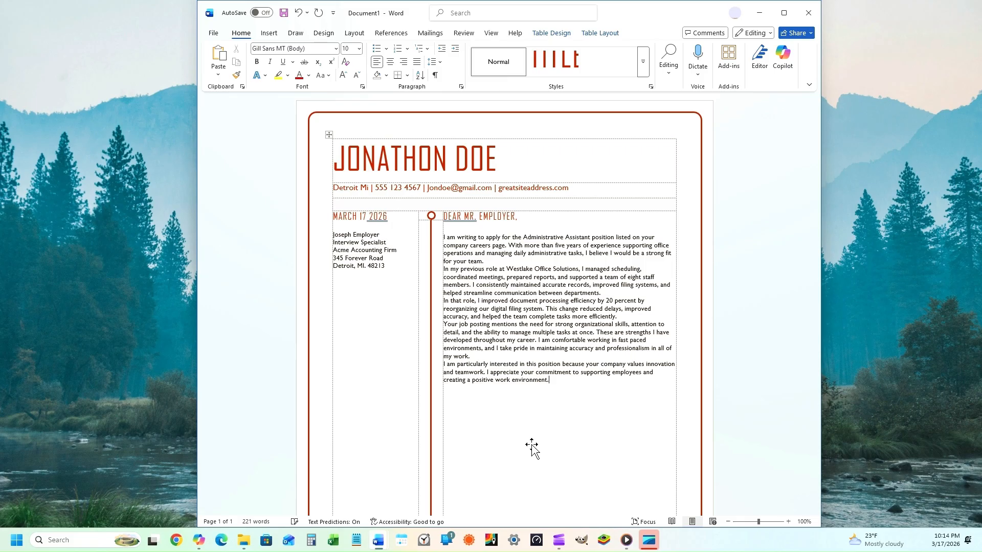
key("Return")
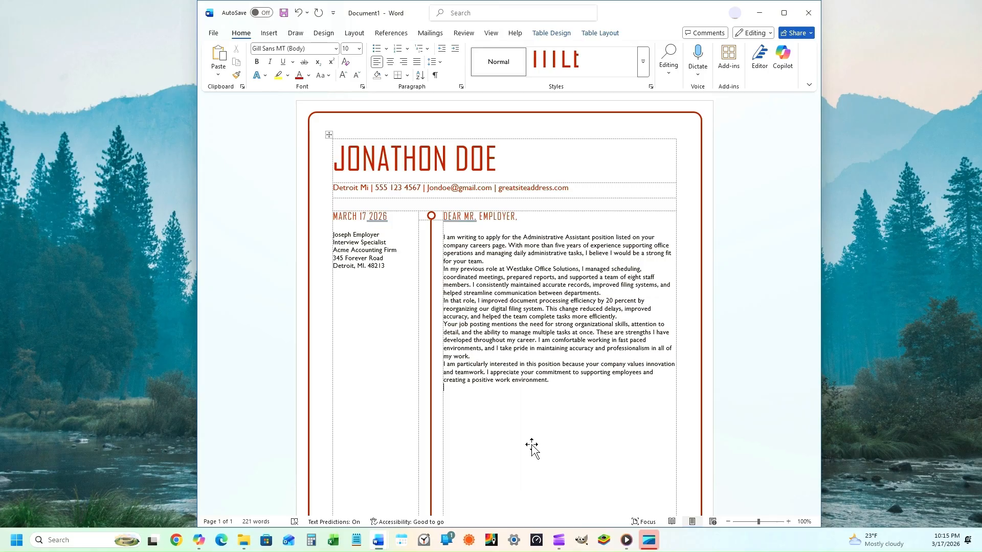
Step: End the letter with a thank-you paragraph, a 'Sincerely,' sign-off and the applicant's name
key("Return")
type("Thank you for taking the time to review my application. I would welcome the opportunity to discuss how my experience and skills can support your team. Please feel free to contact me at your convenience.")
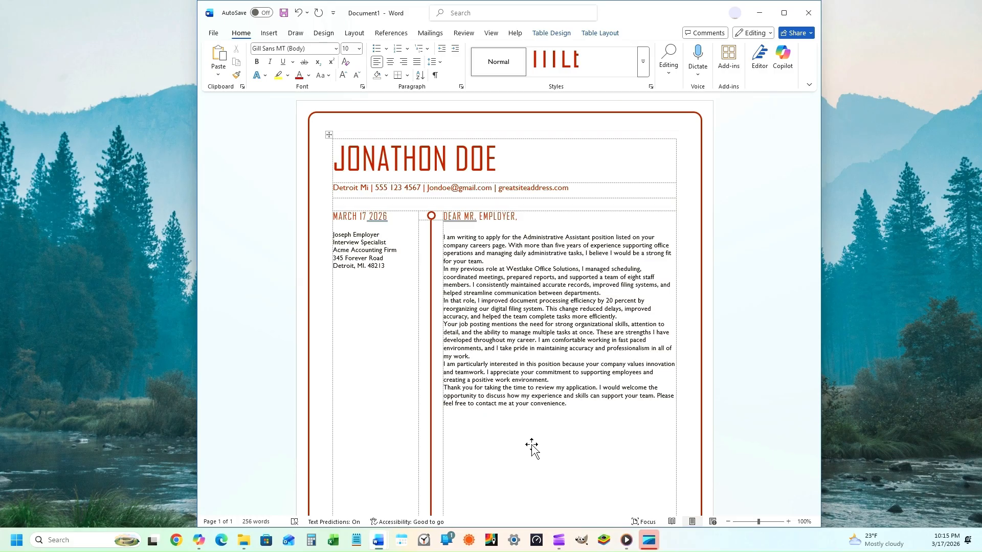
key("Return")
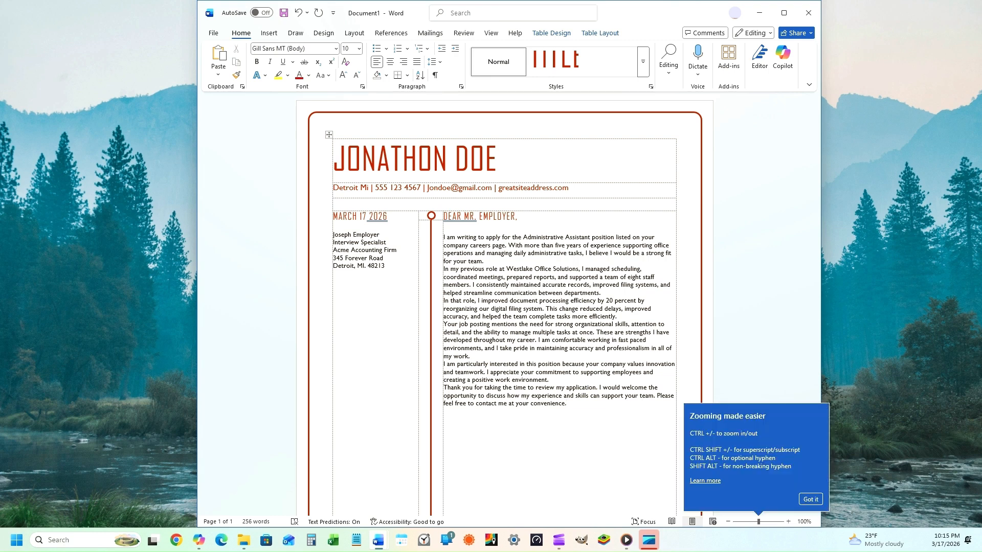
left_click(804, 497)
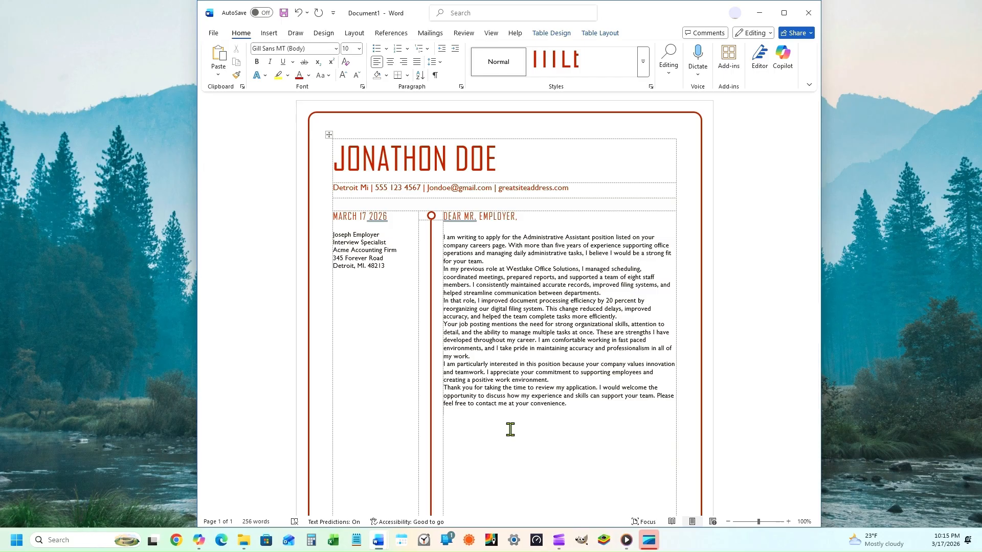
type("Sincerely,")
key("Return")
key("Return")
type("Jonathon Doe")
Step: Ignore the DEAR grammar flag, correct the date to MARCH 17, 2026, and add a blank line before Sincerely
right_click(457, 217)
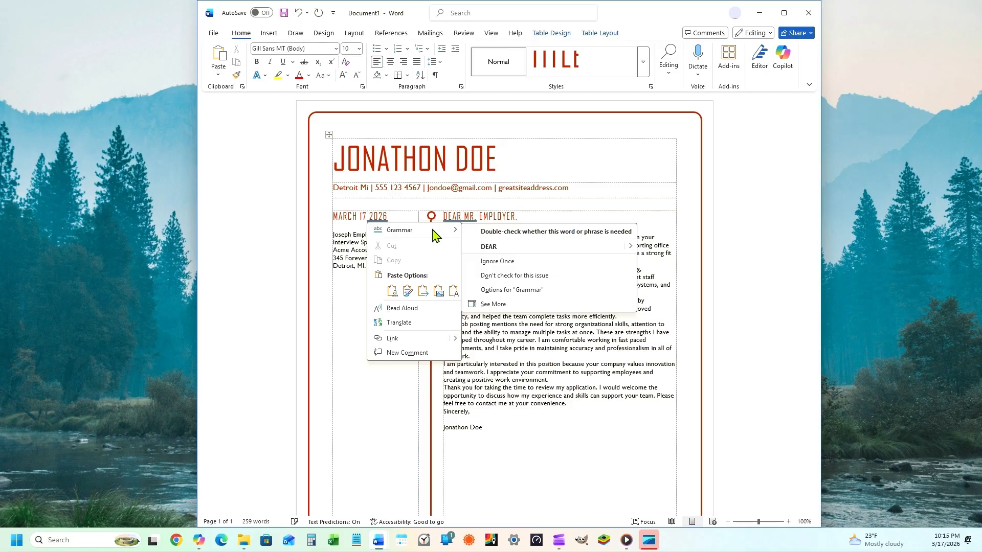
left_click(496, 263)
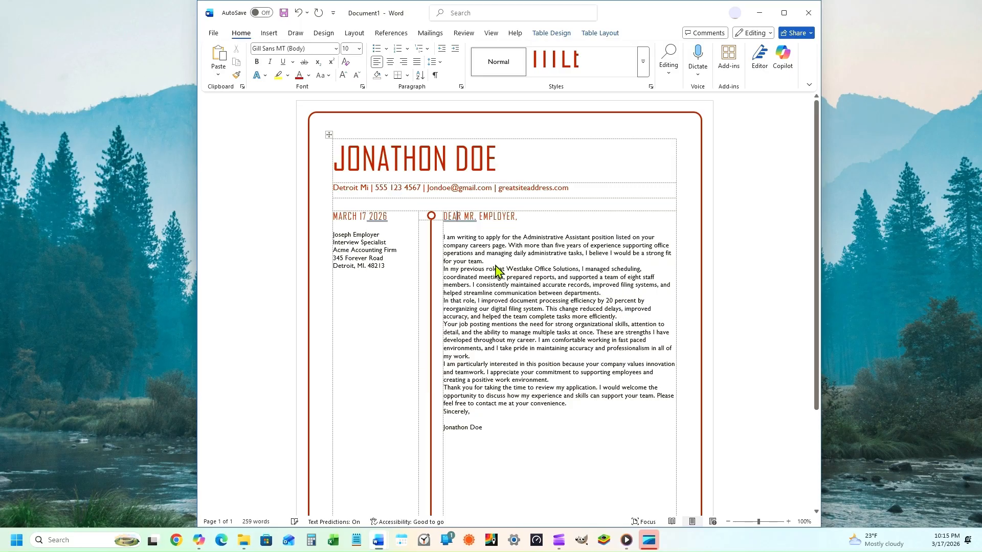
right_click(379, 220)
left_click(417, 246)
key("Return")
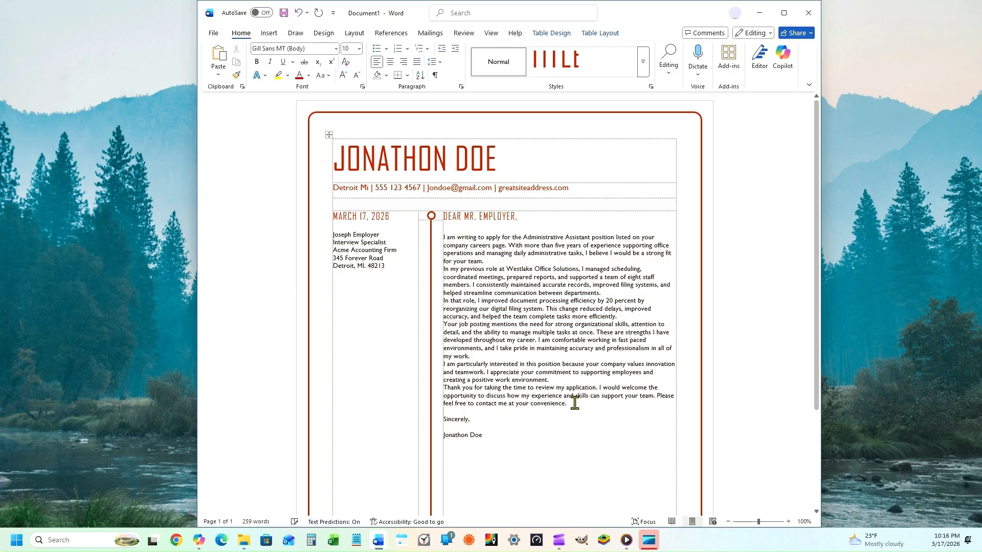
left_click(214, 34)
left_click(229, 190)
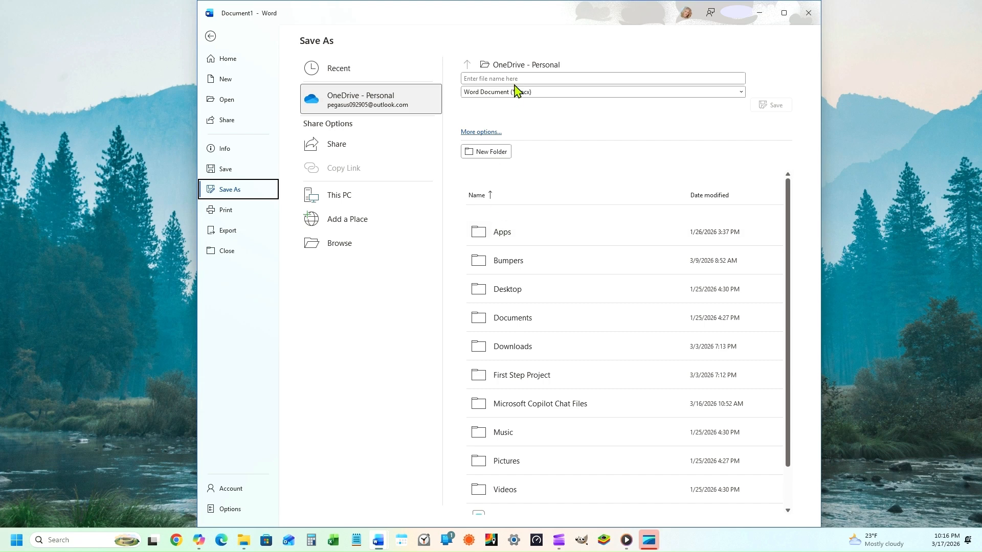
left_click(740, 93)
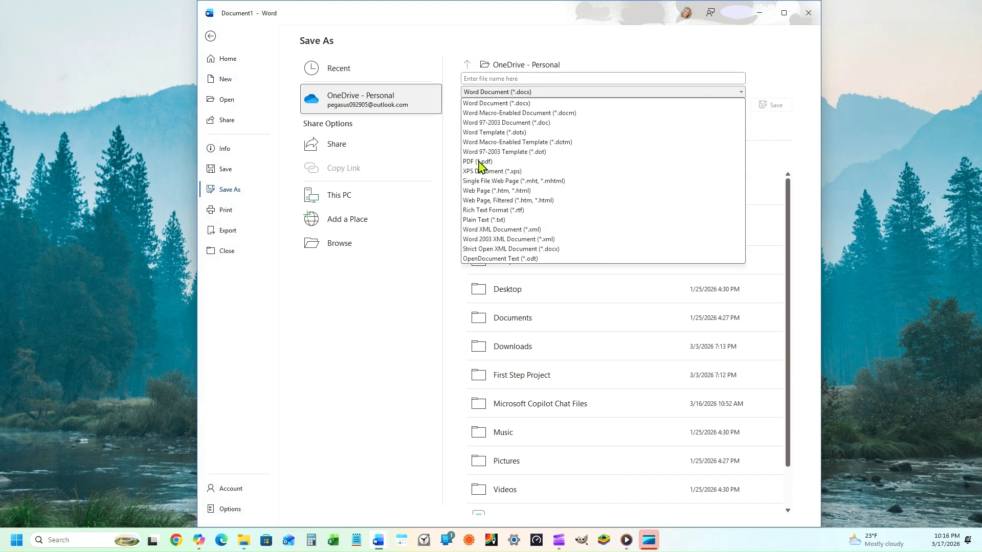
left_click(621, 163)
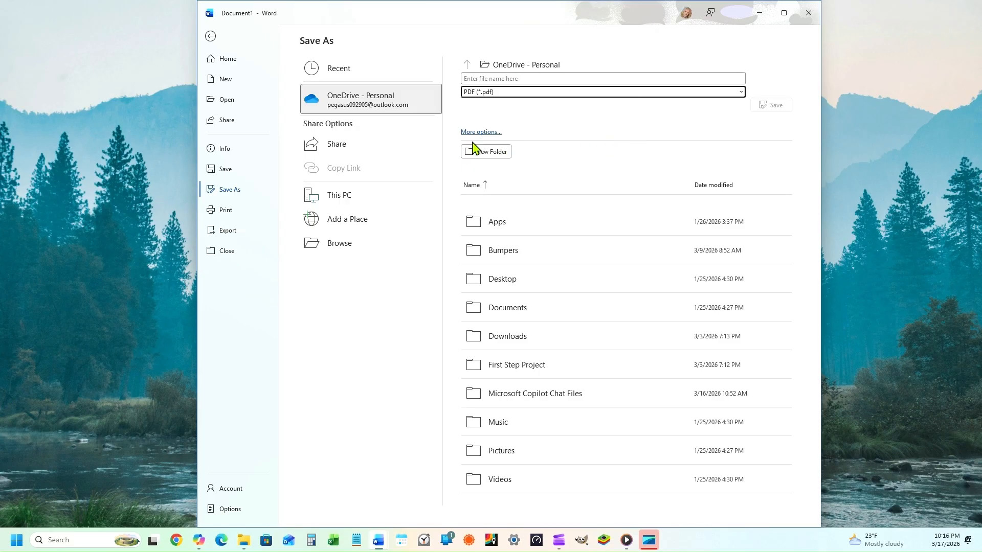
left_click(210, 36)
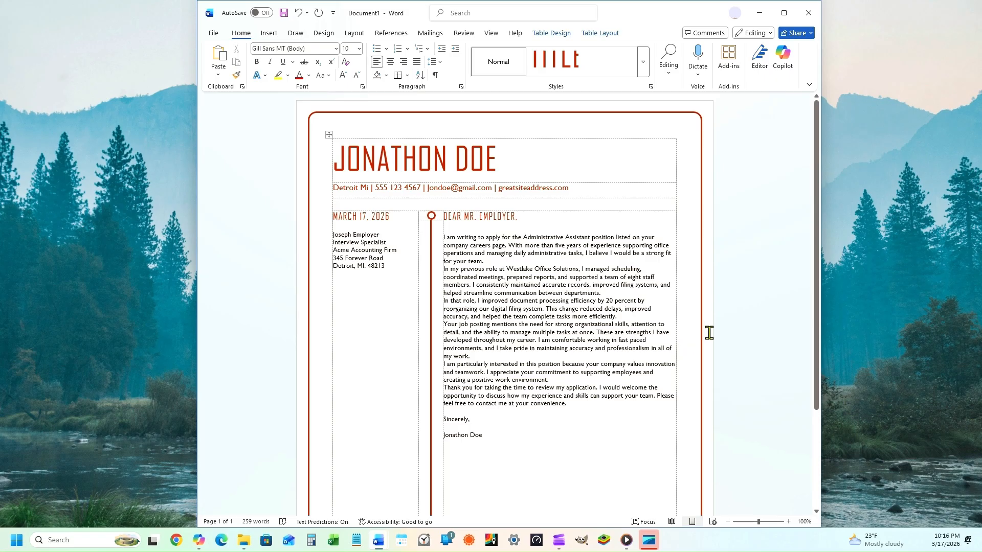
scroll(710, 338, "down", 3)
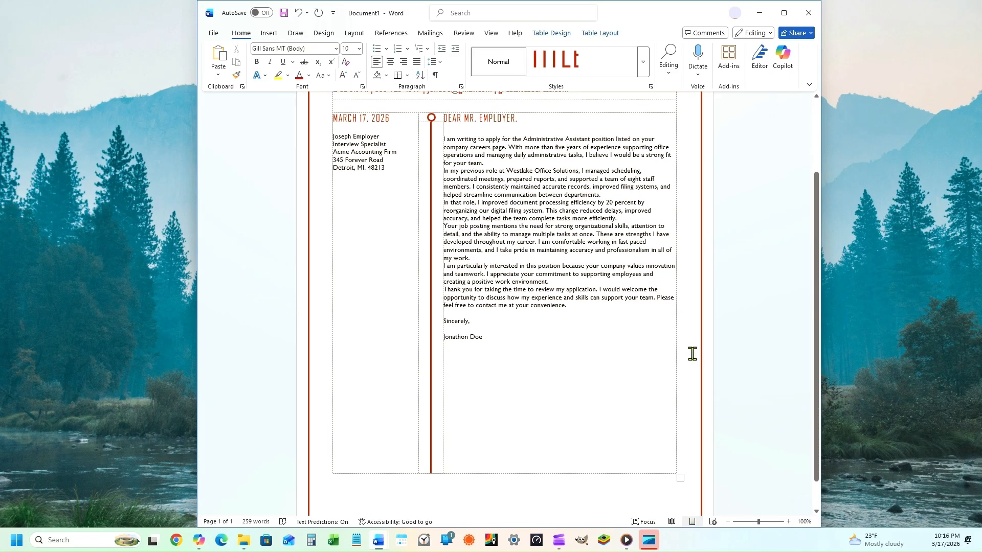
scroll(663, 327, "up", 1)
scroll(663, 327, "up", 1)
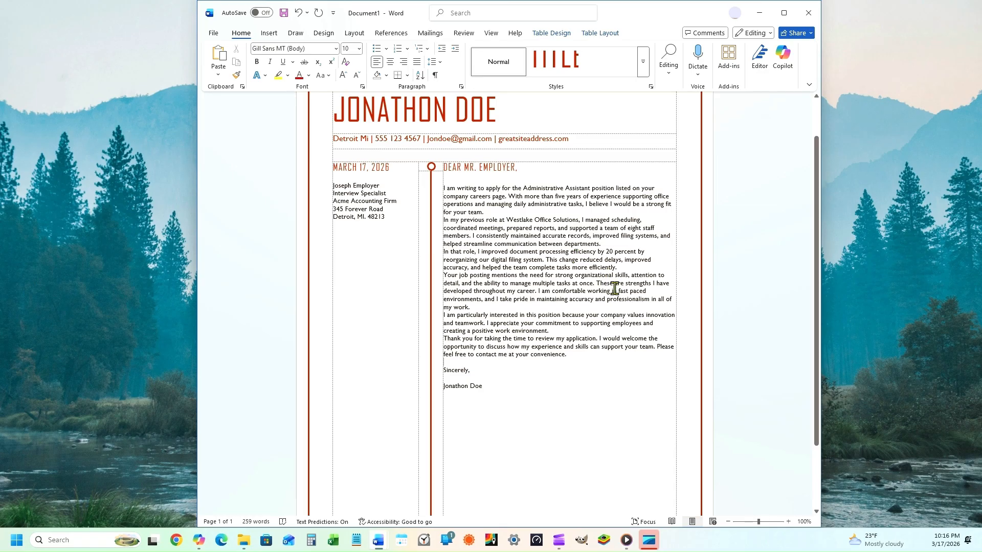
scroll(642, 351, "up", 1)
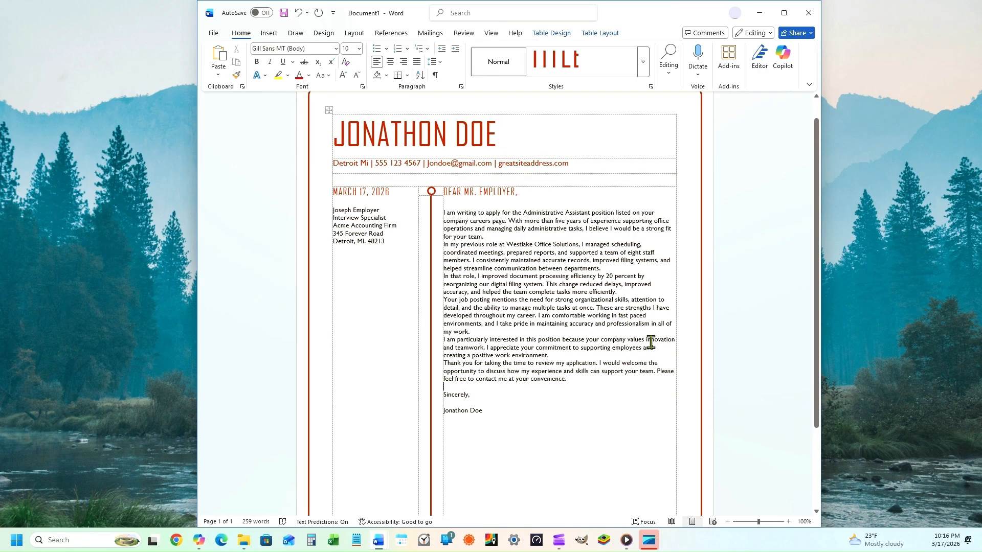